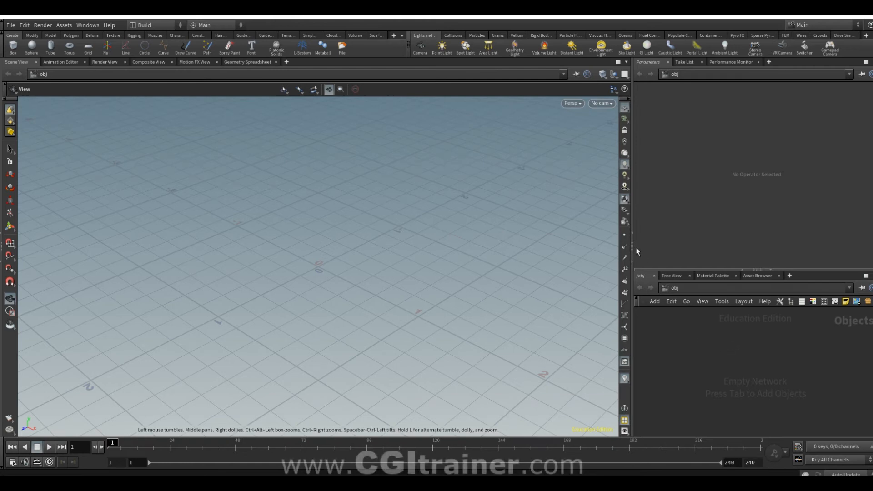
# - Widen the parameter and network area, add a Geometry object to the scene and enter its network
pyautogui.moveTo(634, 245); pyautogui.dragTo(434, 245)
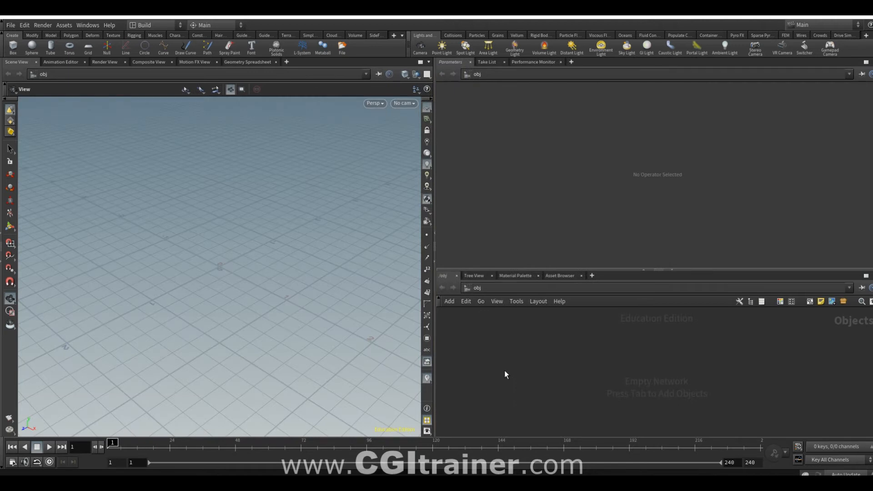
pyautogui.press('Tab')
pyautogui.write('geo')
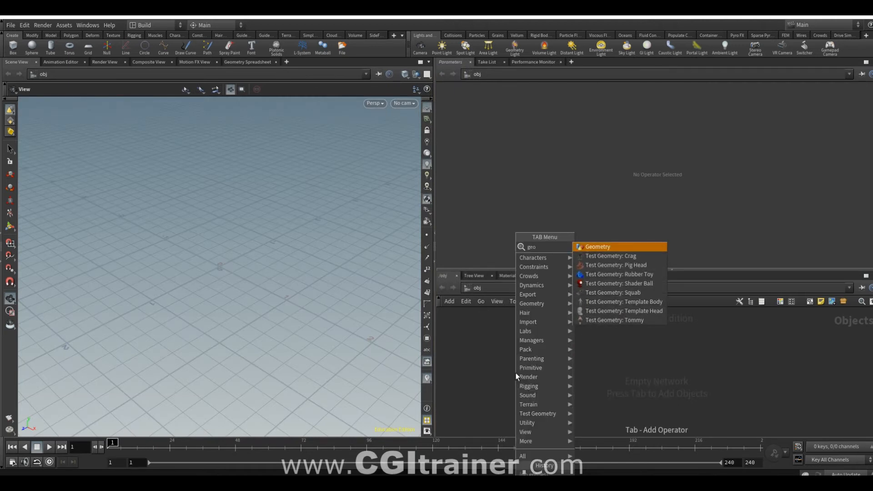
pyautogui.press('Return')
pyautogui.click(597, 345)
pyautogui.doubleClick(591, 345)
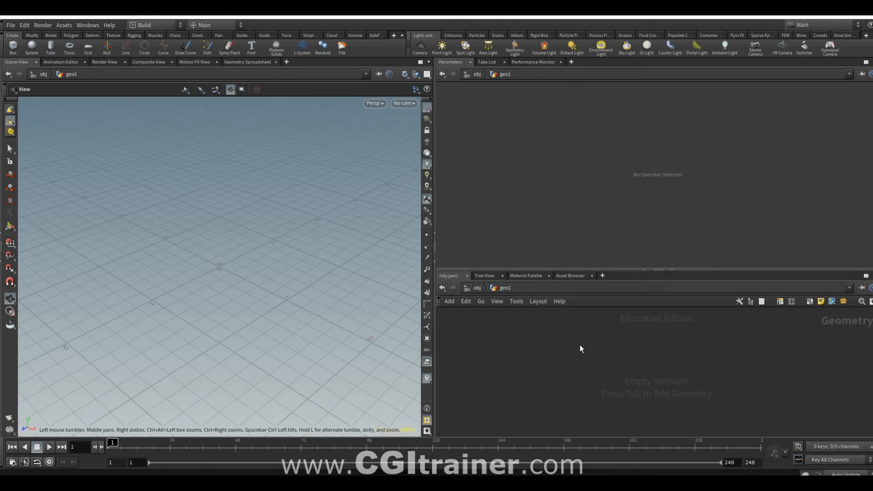
# - Add three Labs OBJ Importer nodes side by side inside the geometry network
pyautogui.press('Tab')
pyautogui.write('labs impo')
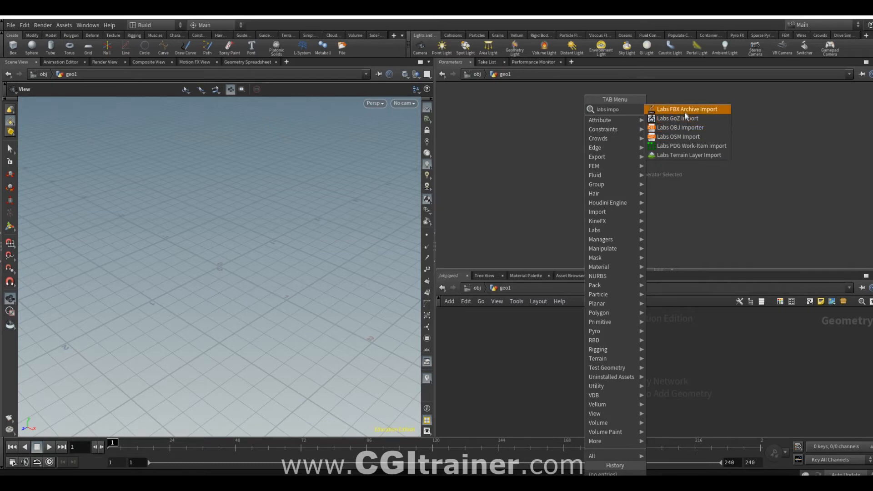
pyautogui.click(679, 127)
pyautogui.click(522, 346)
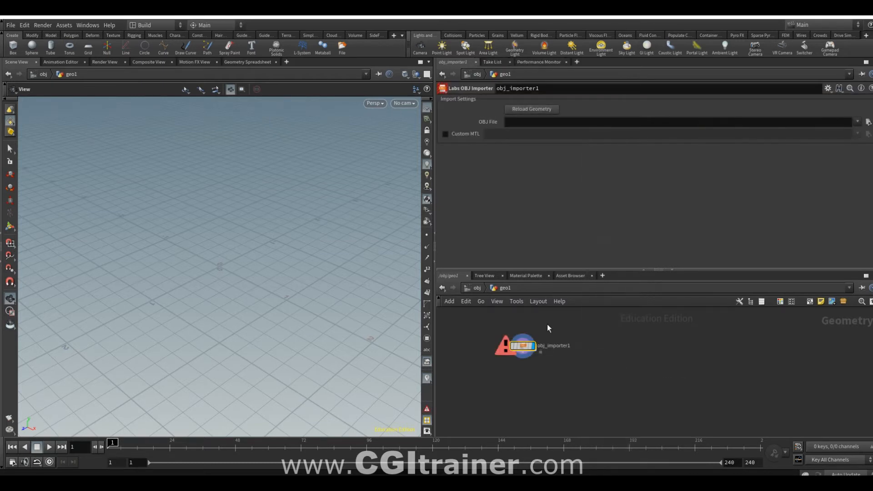
pyautogui.click(604, 341)
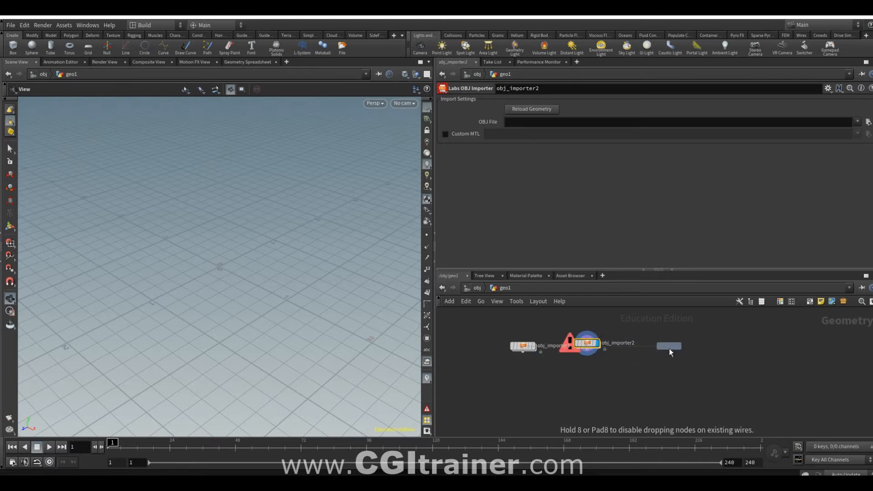
pyautogui.click(669, 348)
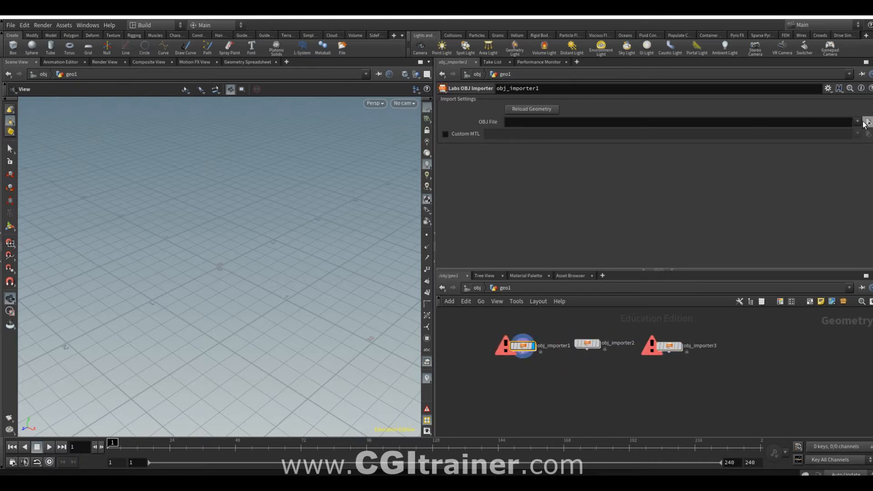
# - Load Lowpoly_tree_sample.obj, medieval house.obj and Simple tree.obj into the first, second and third OBJ importers
pyautogui.click(866, 122)
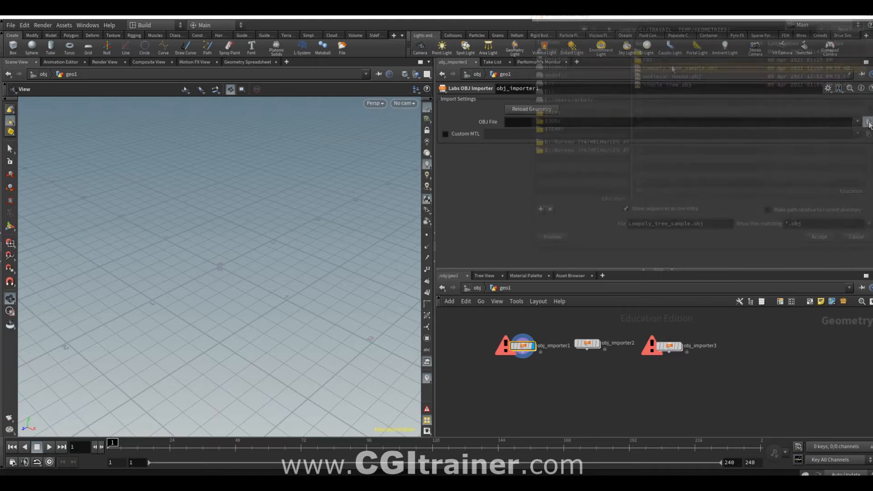
pyautogui.click(716, 68)
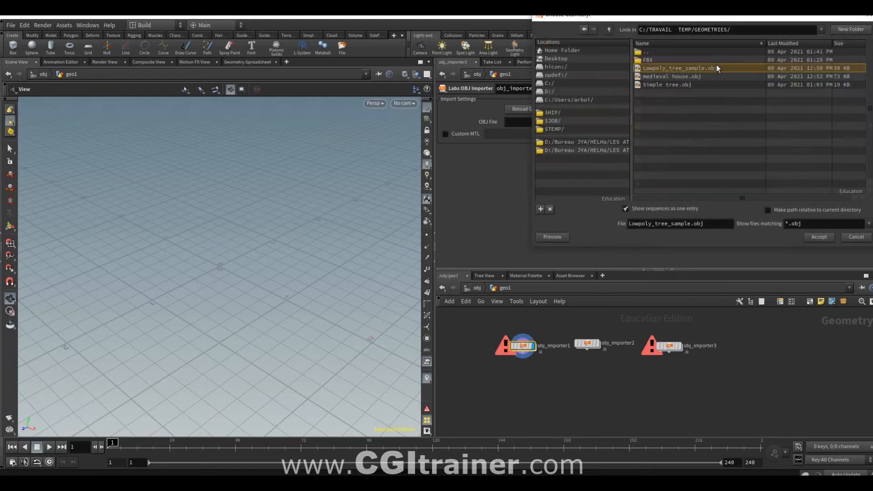
pyautogui.click(818, 237)
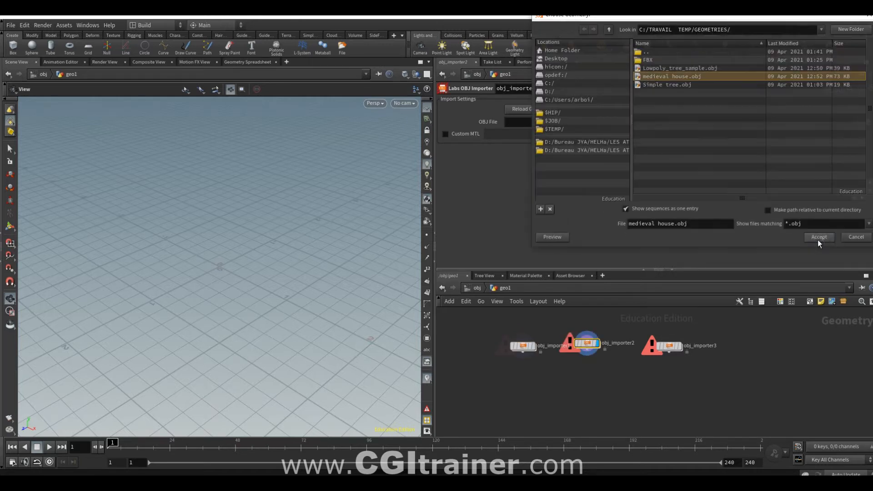
pyautogui.click(818, 238)
pyautogui.click(681, 84)
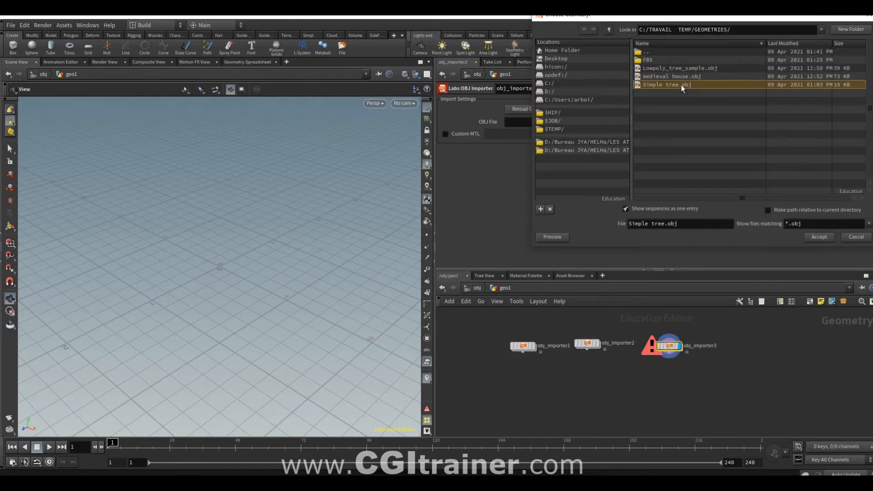
pyautogui.click(818, 237)
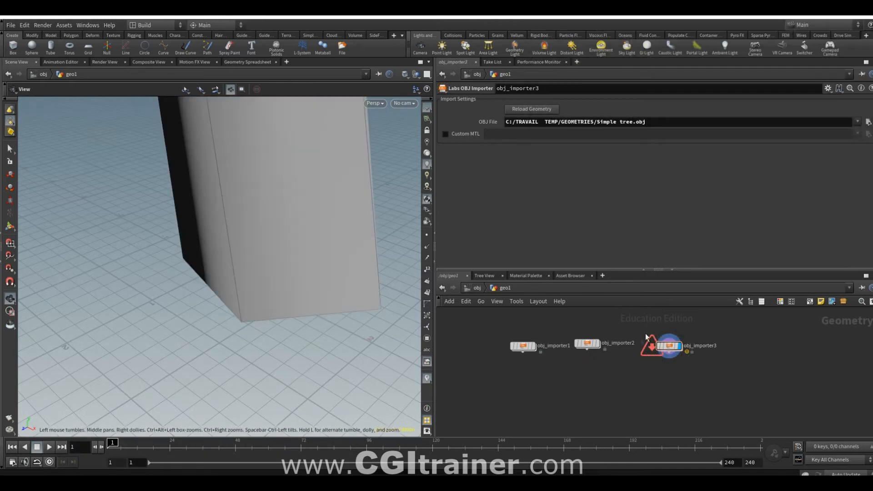
# - Display the medieval house and the low-poly tree importers in turn to inspect the imported models
pyautogui.click(652, 347)
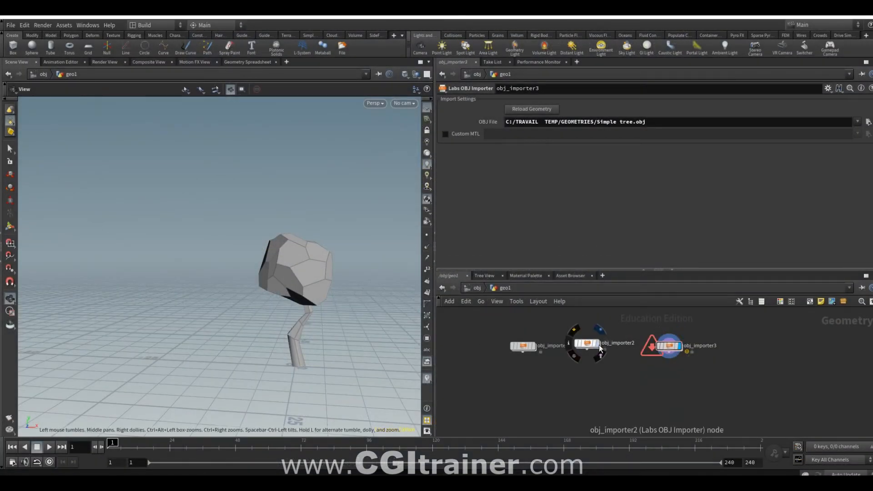
pyautogui.click(598, 345)
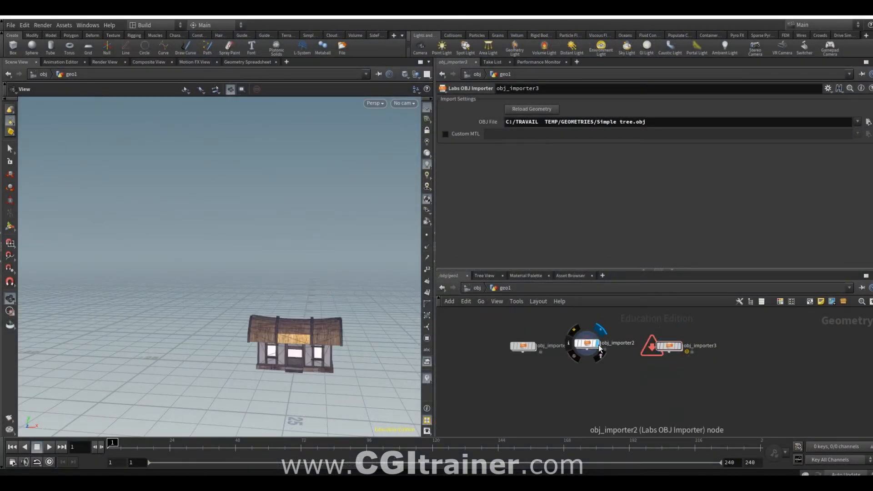
pyautogui.moveTo(273, 346); pyautogui.dragTo(339, 350)
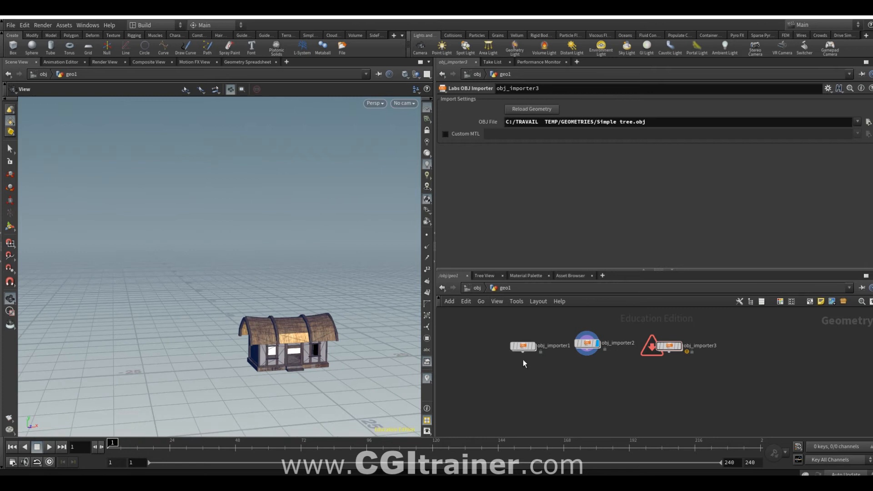
pyautogui.click(516, 345)
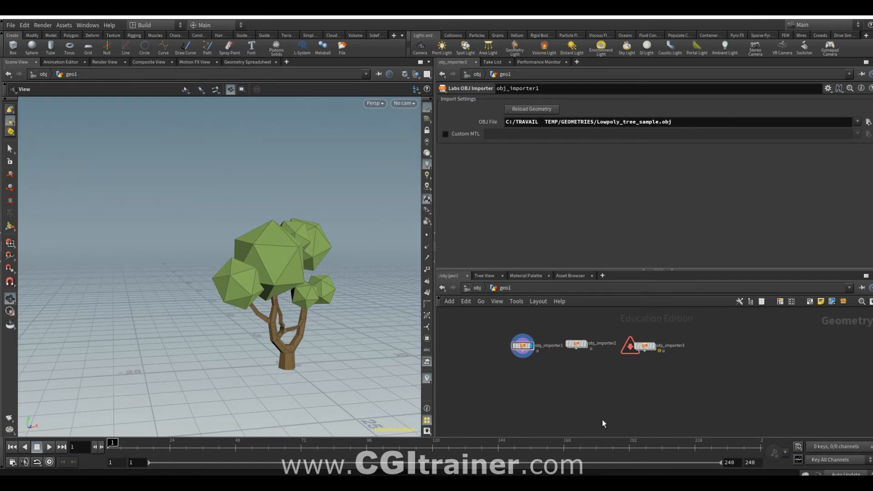
# - Add a Merge node below the importers and connect all three OBJ importers to it
pyautogui.press('Tab')
pyautogui.write('mer')
pyautogui.press('Return')
pyautogui.click(581, 387)
pyautogui.moveTo(702, 325); pyautogui.dragTo(472, 377)
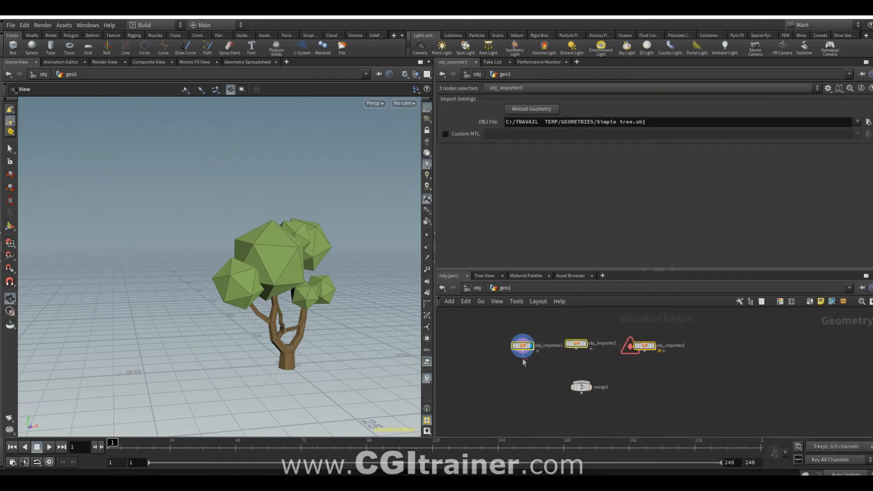
pyautogui.moveTo(523, 351); pyautogui.dragTo(577, 386)
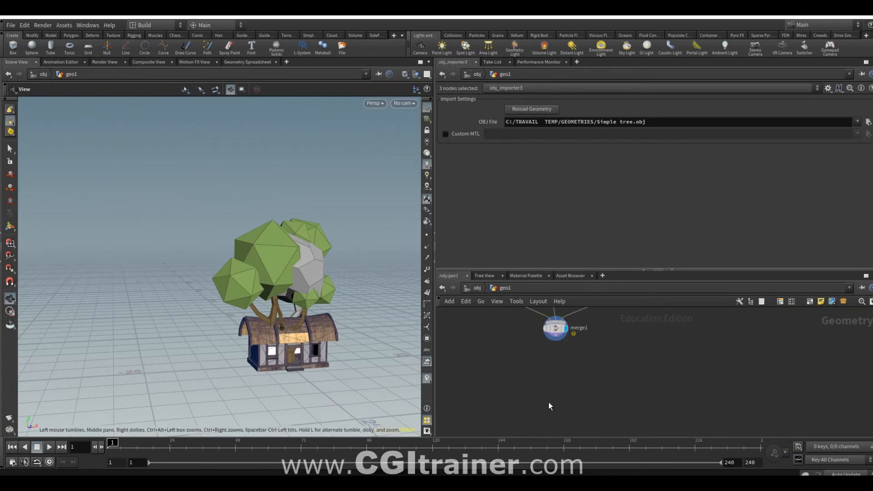
# - Add a Labs Align and Distribute node below the merge, feed the merged geometry into it and display its output
pyautogui.press('Tab')
pyautogui.write('labs al')
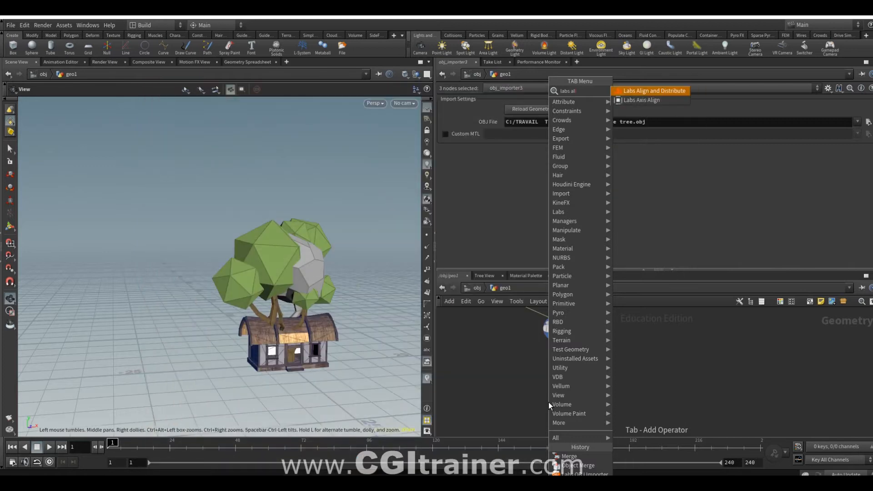
pyautogui.click(658, 92)
pyautogui.click(561, 366)
pyautogui.click(572, 367)
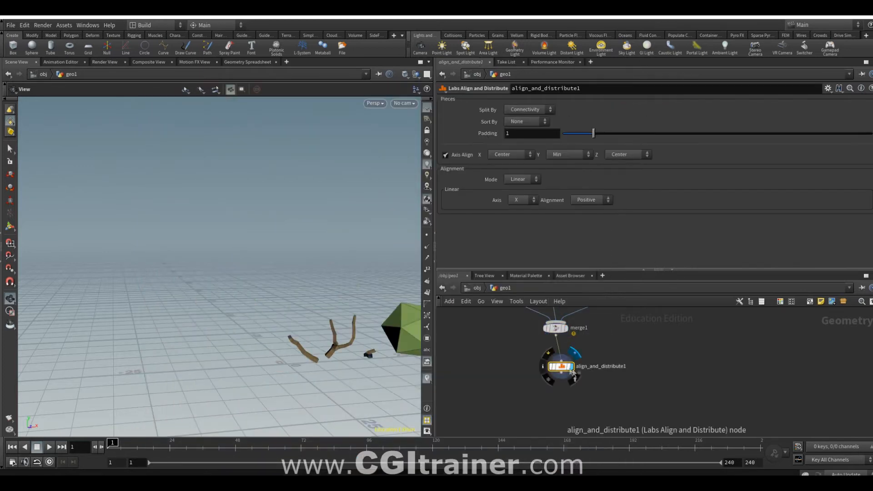
# - Examine from several angles how the separate pieces of the trees and house are laid out along the line
pyautogui.moveTo(202, 277); pyautogui.dragTo(236, 303)
pyautogui.moveTo(393, 273); pyautogui.dragTo(259, 278, button='middle')
pyautogui.moveTo(259, 277); pyautogui.dragTo(282, 327)
pyautogui.moveTo(382, 298); pyautogui.dragTo(251, 316, button='middle')
pyautogui.moveTo(251, 315); pyautogui.dragTo(246, 333, button='right')
pyautogui.moveTo(246, 334); pyautogui.dragTo(286, 337)
pyautogui.moveTo(286, 337); pyautogui.dragTo(289, 300, button='middle')
pyautogui.moveTo(289, 300); pyautogui.dragTo(296, 294)
# - Spread the three OBJ importers out higher above the merge node to make room in between
pyautogui.moveTo(472, 374); pyautogui.dragTo(471, 452, button='middle')
pyautogui.moveTo(484, 359); pyautogui.dragTo(473, 338)
pyautogui.moveTo(555, 356); pyautogui.dragTo(567, 329)
pyautogui.moveTo(632, 359); pyautogui.dragTo(653, 337)
pyautogui.moveTo(479, 343); pyautogui.dragTo(477, 332)
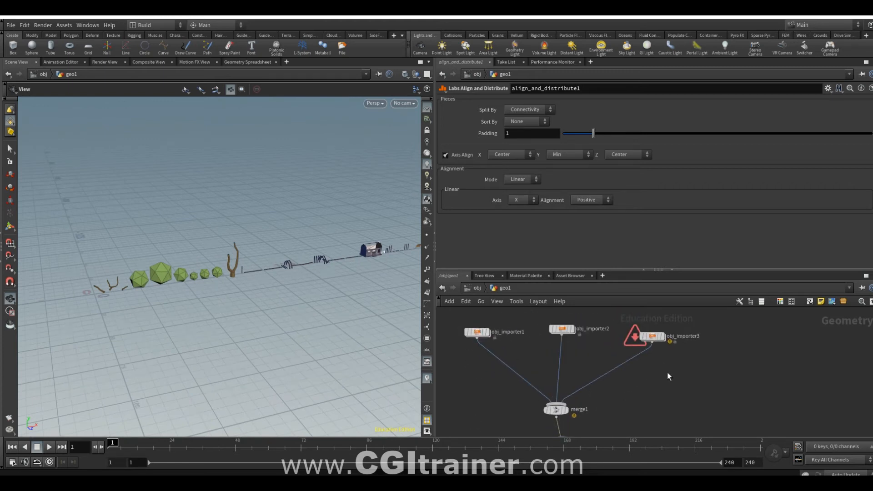
# - Insert a Pack node between each of the three OBJ importers and the merge node
pyautogui.press('Tab')
pyautogui.write('pa')
pyautogui.press('Return')
pyautogui.click(506, 363)
pyautogui.hotkey('ctrl', 'c')
pyautogui.hotkey('ctrl', 'v')
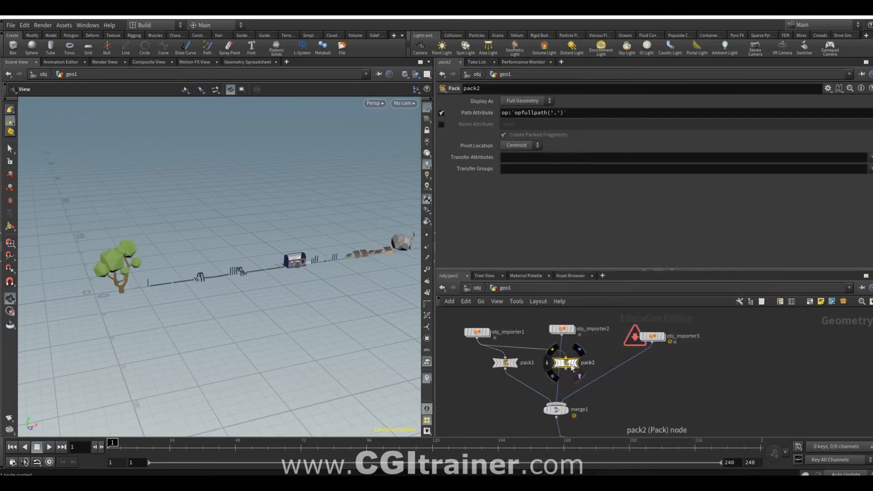
pyautogui.click(557, 359)
pyautogui.hotkey('ctrl', 'v')
pyautogui.click(619, 369)
# - Set the Align and Distribute node's padding to 6.29
pyautogui.scroll(4, 228, 307)
pyautogui.moveTo(227, 308); pyautogui.dragTo(266, 302)
pyautogui.moveTo(664, 379); pyautogui.dragTo(672, 313, button='middle')
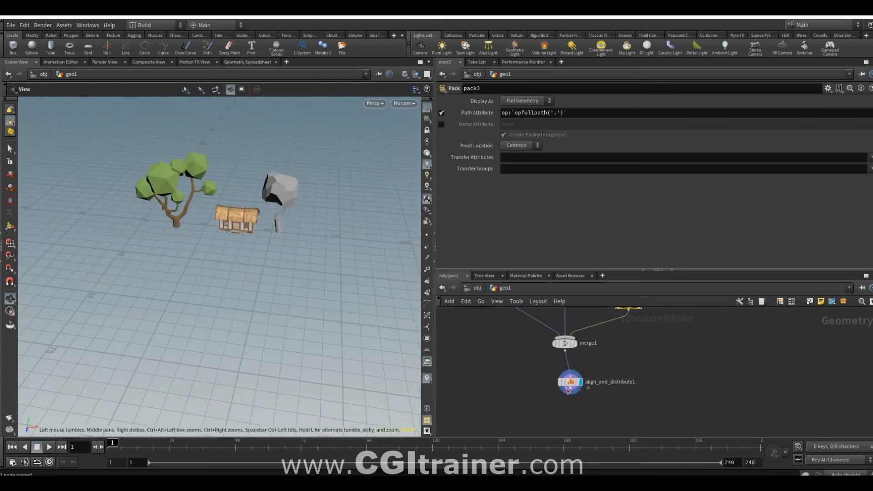
pyautogui.click(573, 383)
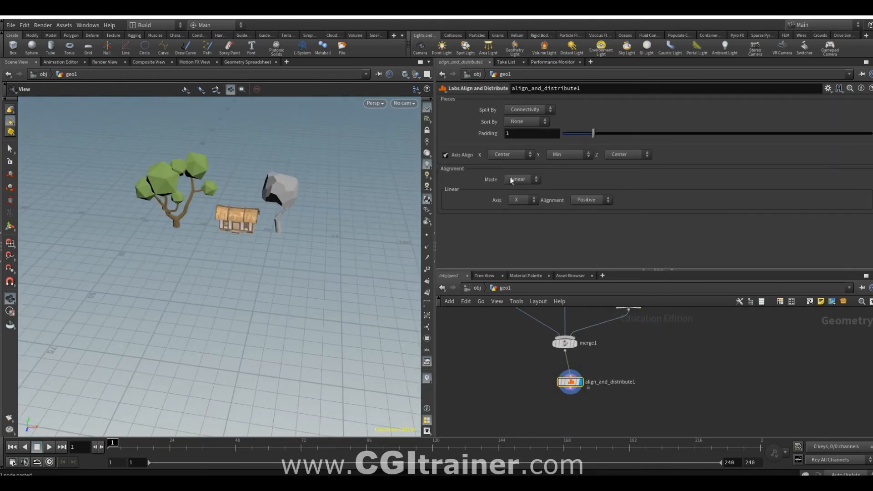
pyautogui.moveTo(593, 133); pyautogui.dragTo(757, 135)
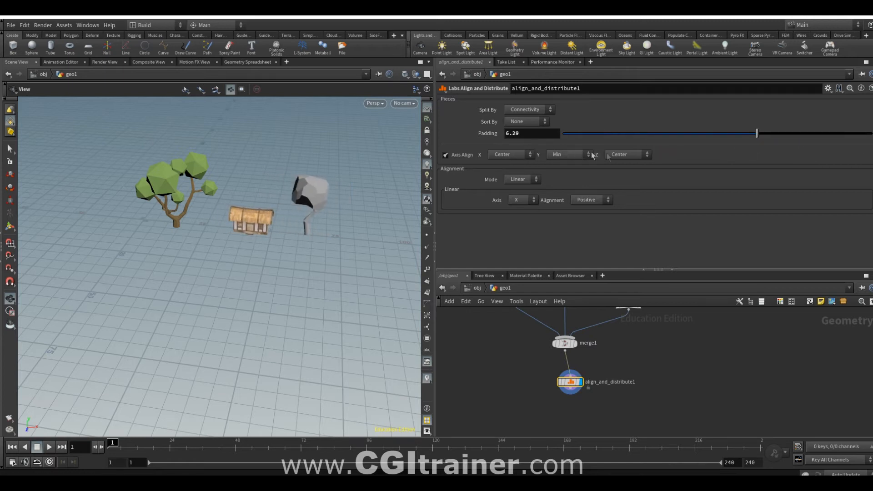
# - Set the axis alignment to Min on X, No Change on Y and Max on Z
pyautogui.click(510, 155)
pyautogui.click(502, 183)
pyautogui.click(563, 154)
pyautogui.click(557, 182)
pyautogui.click(616, 155)
pyautogui.click(615, 155)
pyautogui.moveTo(300, 209); pyautogui.dragTo(313, 223)
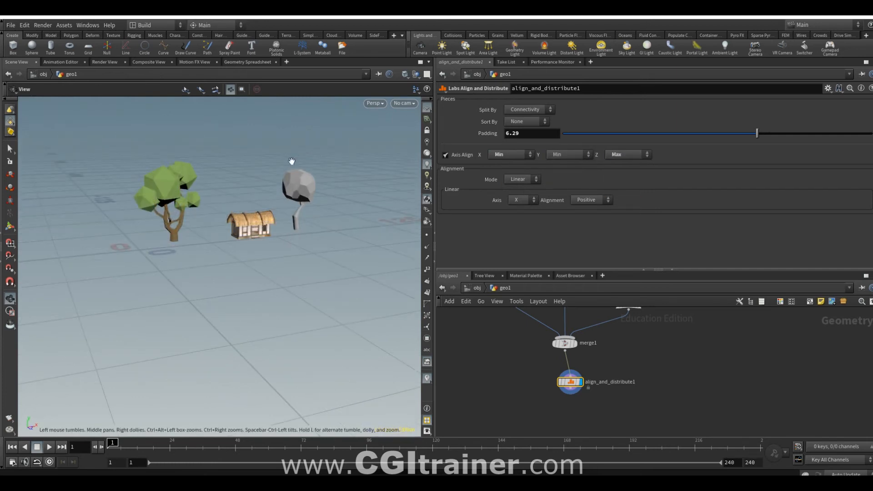
pyautogui.click(568, 154)
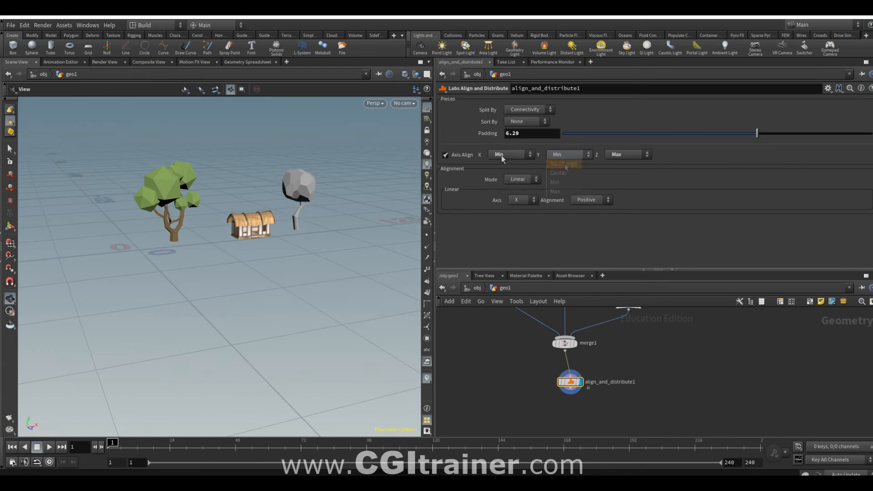
pyautogui.click(566, 168)
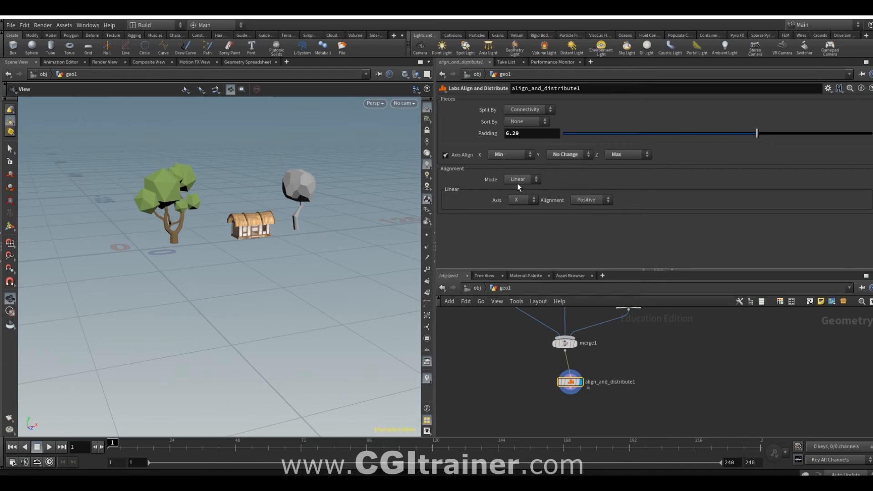
# - Try the Y and Z axes for the linear distribution and set the axis back to X
pyautogui.click(522, 199)
pyautogui.click(518, 214)
pyautogui.click(521, 200)
pyautogui.click(519, 224)
pyautogui.click(513, 200)
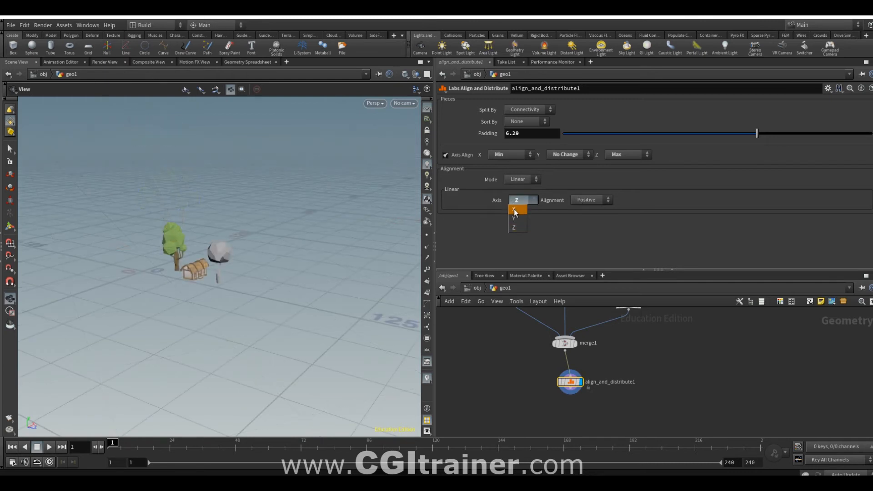
pyautogui.click(514, 210)
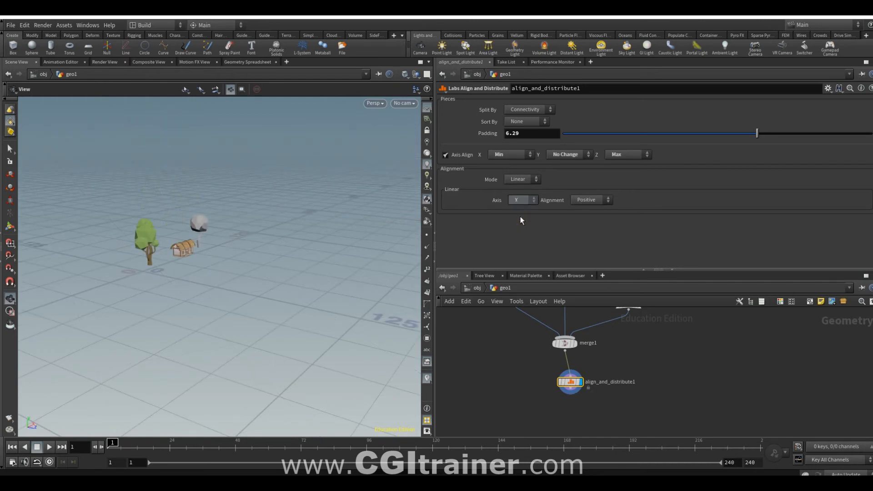
pyautogui.click(520, 200)
pyautogui.click(521, 211)
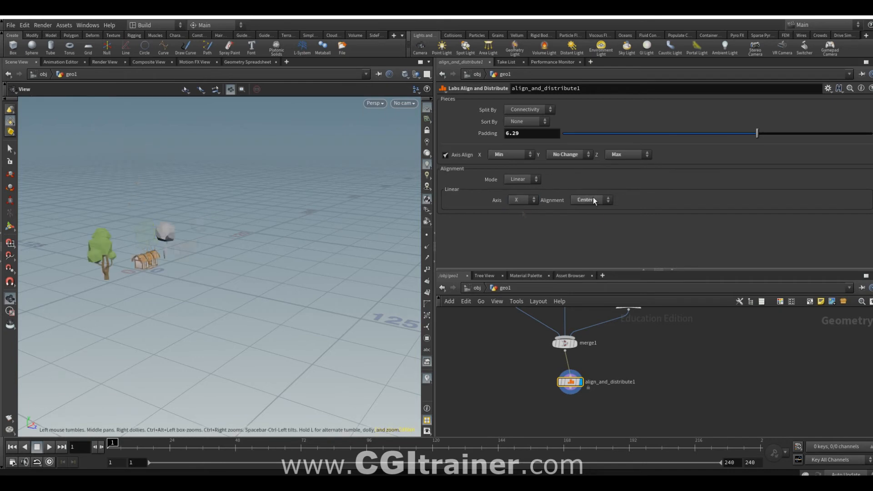
# - Try the Negative alignment for the linear distribution and set it back to Positive
pyautogui.click(585, 227)
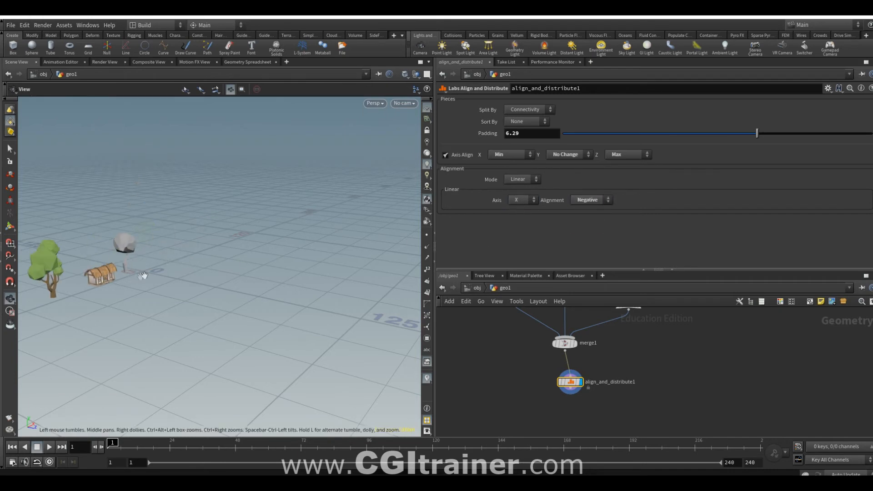
pyautogui.click(577, 202)
pyautogui.click(586, 221)
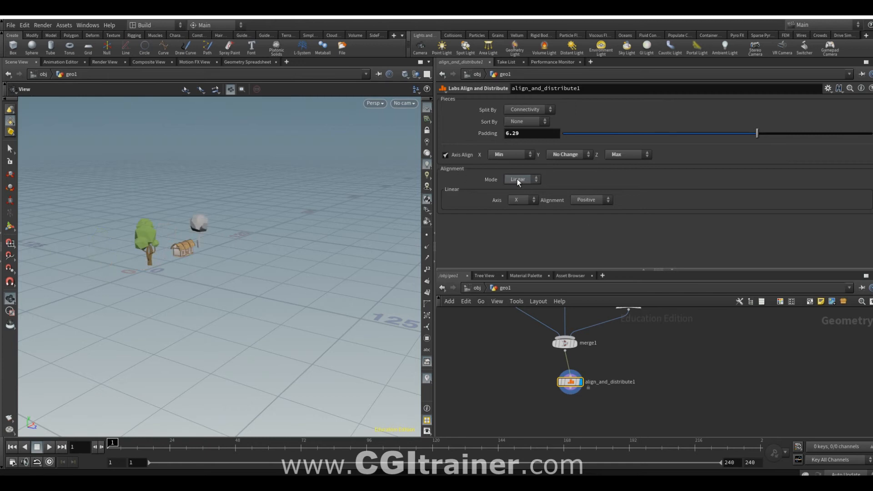
# - Switch the alignment mode to Grid and compare its plane options, settling on ZX Plane
pyautogui.click(517, 179)
pyautogui.click(518, 197)
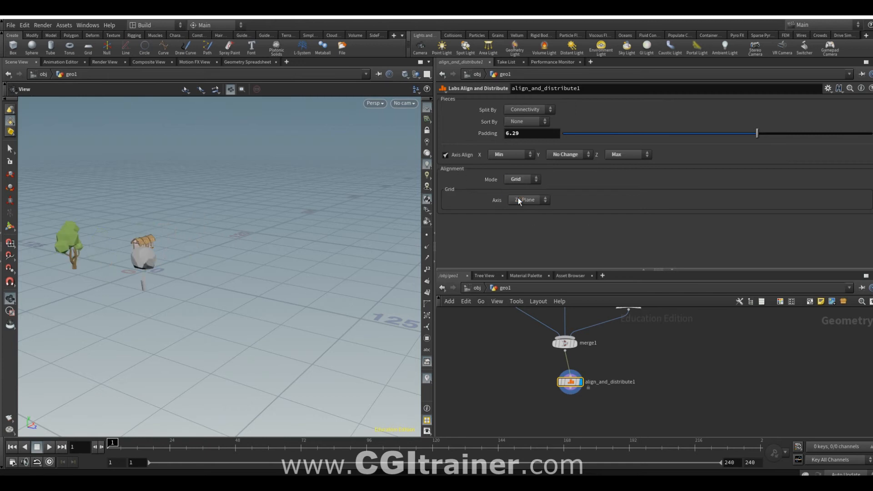
pyautogui.click(518, 199)
pyautogui.click(529, 210)
pyautogui.moveTo(186, 248); pyautogui.dragTo(323, 256)
pyautogui.click(523, 200)
pyautogui.click(524, 228)
pyautogui.click(530, 201)
pyautogui.click(529, 210)
pyautogui.click(529, 200)
pyautogui.click(529, 219)
pyautogui.click(528, 200)
pyautogui.click(528, 228)
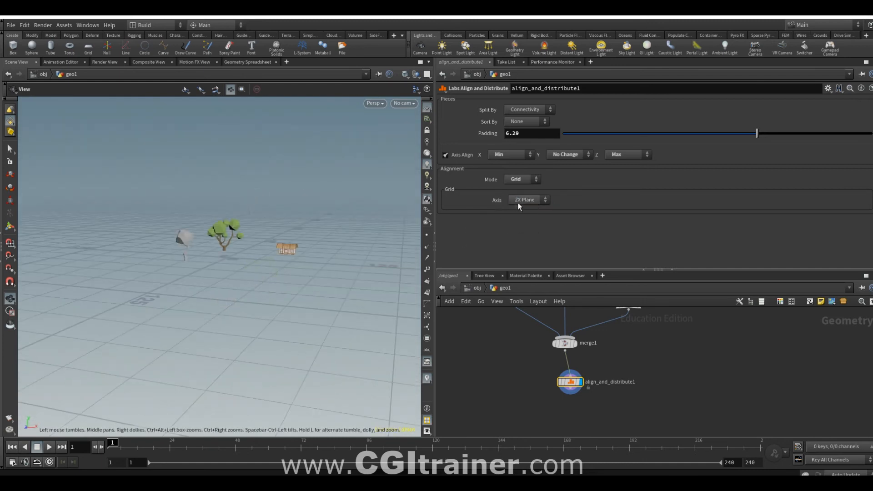
# - Insert a Copy and Transform node between the merge and Align and Distribute nodes, with a total number of 12 copies
pyautogui.press('l')
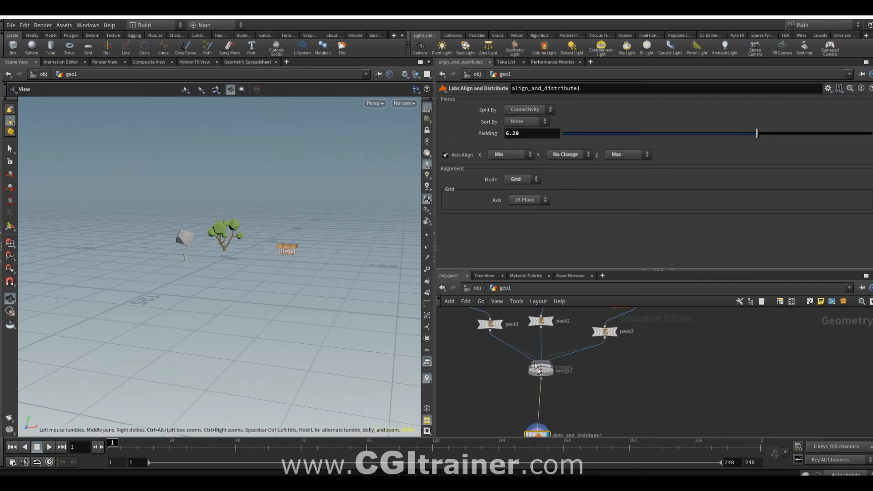
pyautogui.press('Tab')
pyautogui.write('copy')
pyautogui.press('Return')
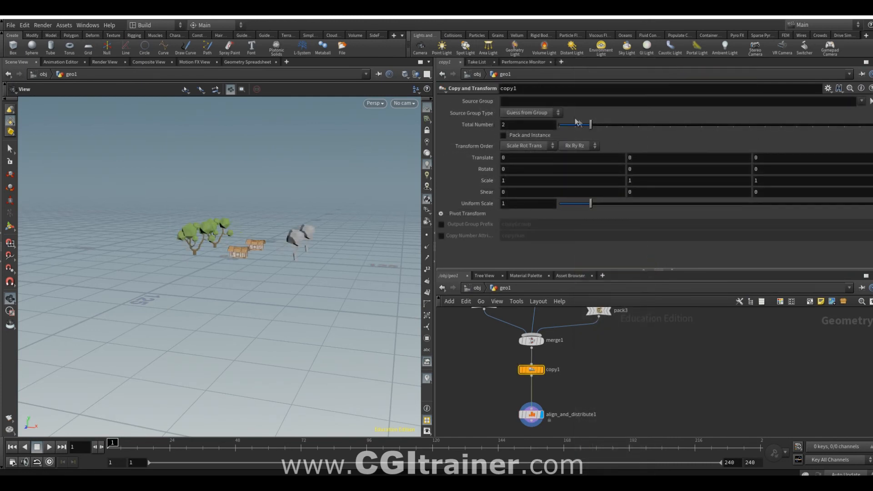
pyautogui.moveTo(533, 417)
pyautogui.mouseDown()
pyautogui.moveTo(533, 394)
pyautogui.moveTo(533, 407)
pyautogui.mouseUp()
pyautogui.moveTo(715, 125); pyautogui.dragTo(749, 125)
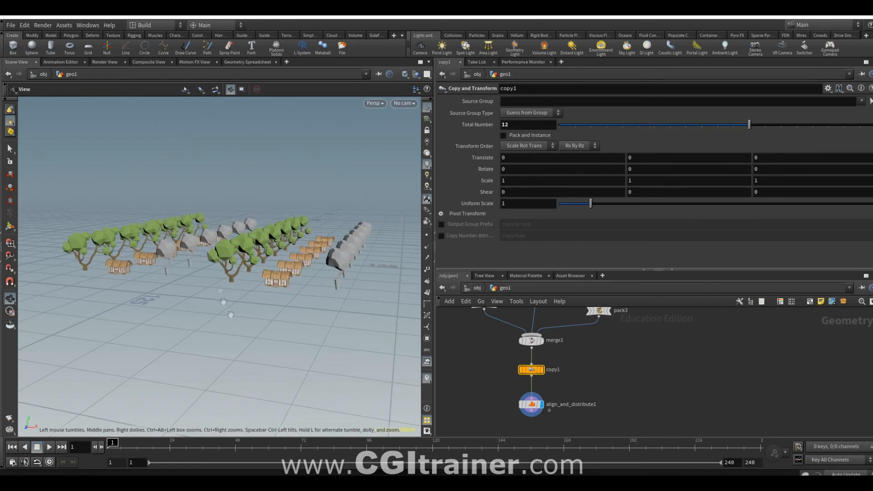
# - Set the padding of the Align and Distribute node to 5.76 and switch its alignment mode to Linear
pyautogui.moveTo(230, 312); pyautogui.dragTo(216, 294)
pyautogui.moveTo(217, 294); pyautogui.dragTo(233, 282)
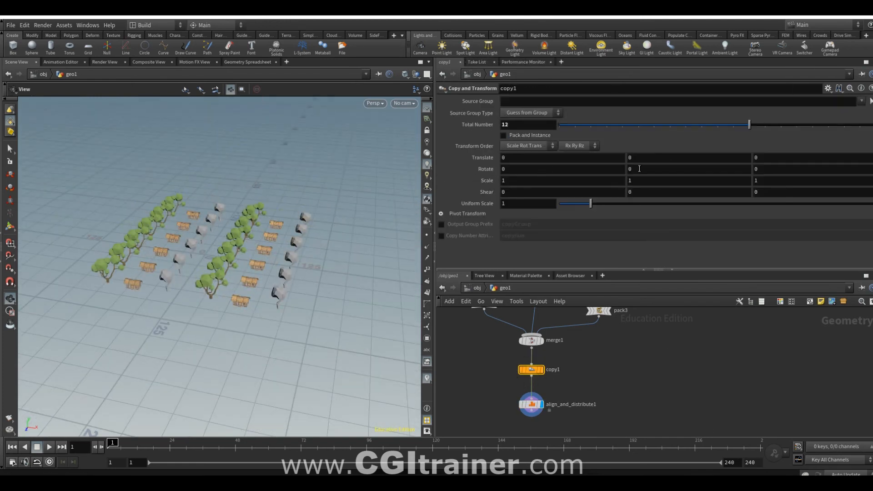
pyautogui.moveTo(639, 169); pyautogui.dragTo(308, 192, button='middle')
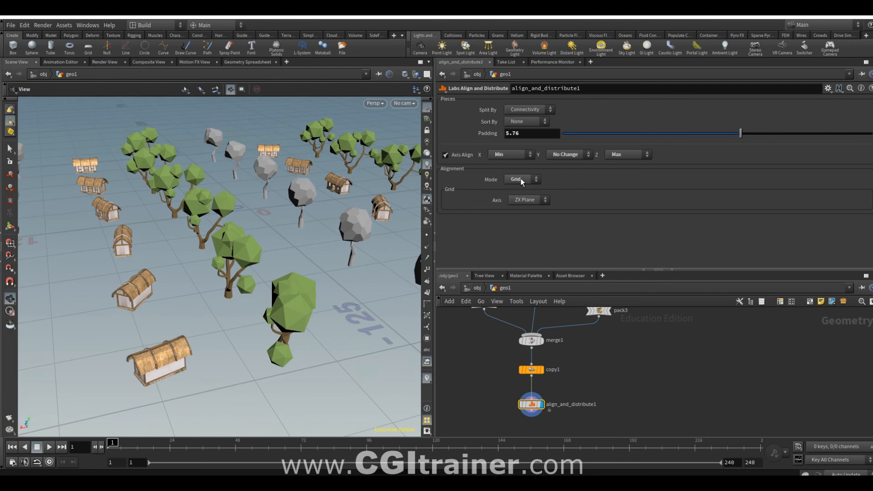
pyautogui.click(520, 178)
pyautogui.click(518, 189)
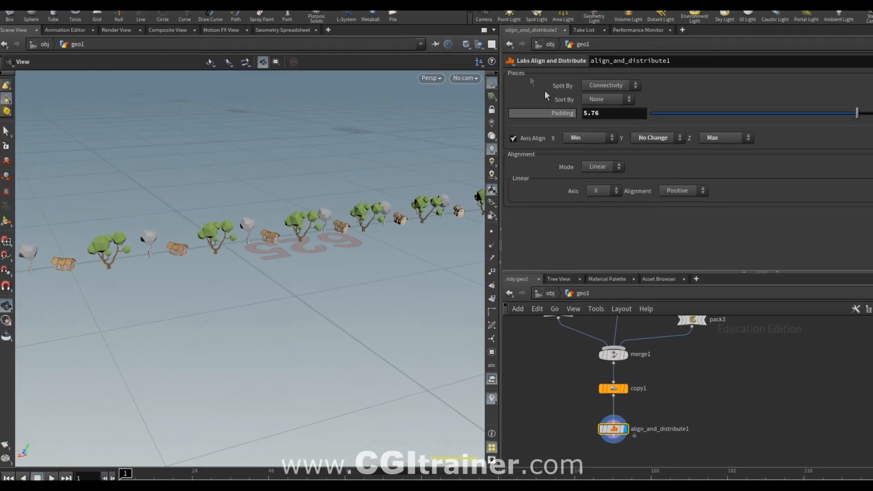